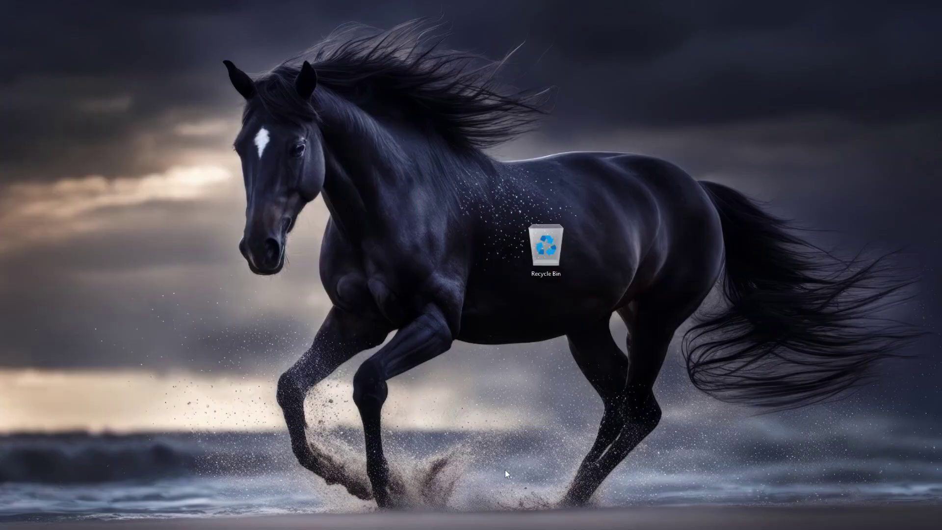
click(475, 518)
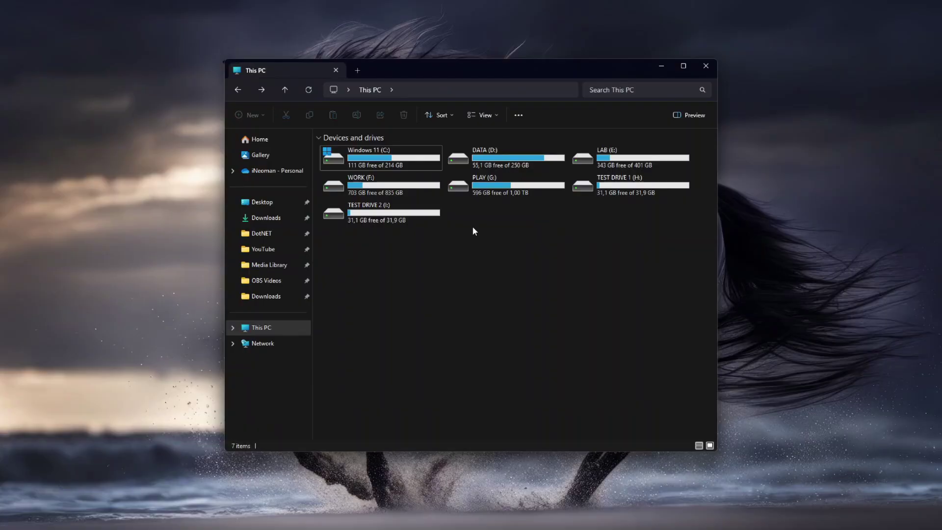
drag(473, 226, 657, 145)
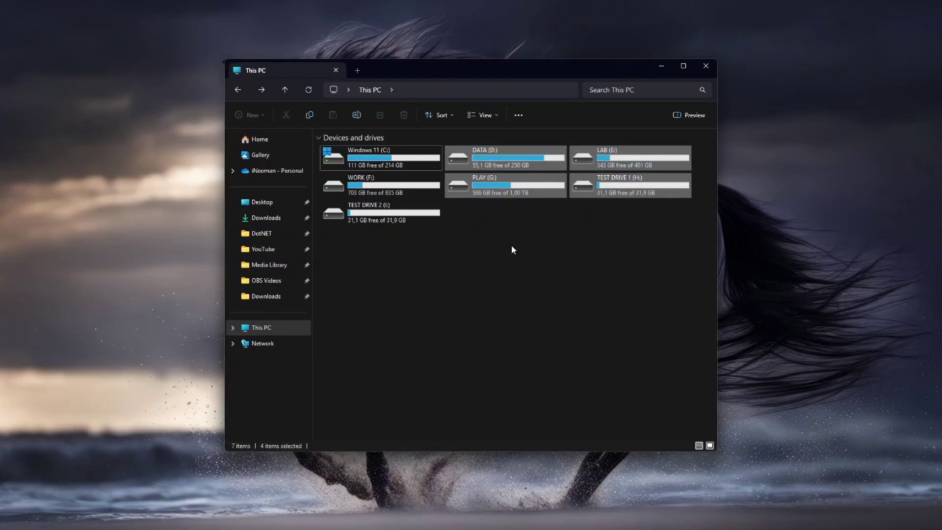
click(511, 247)
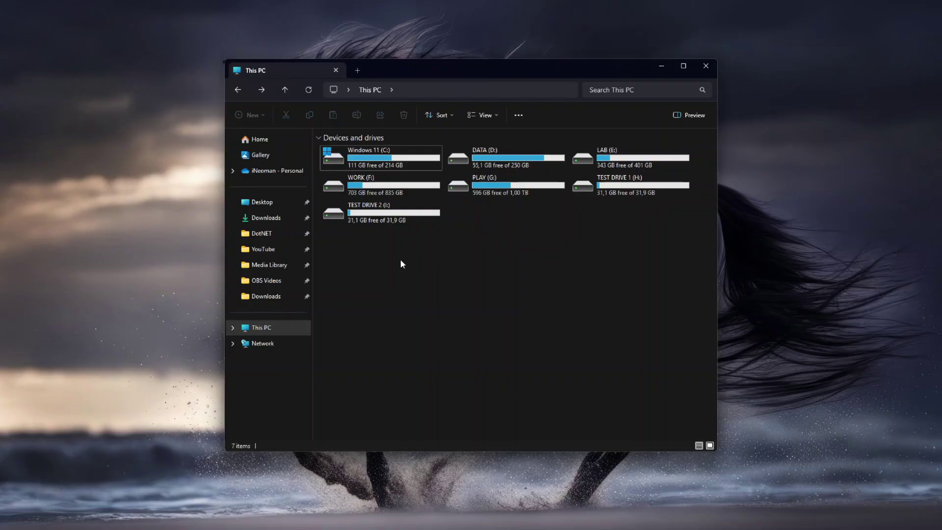
drag(376, 254, 693, 144)
click(509, 248)
click(392, 158)
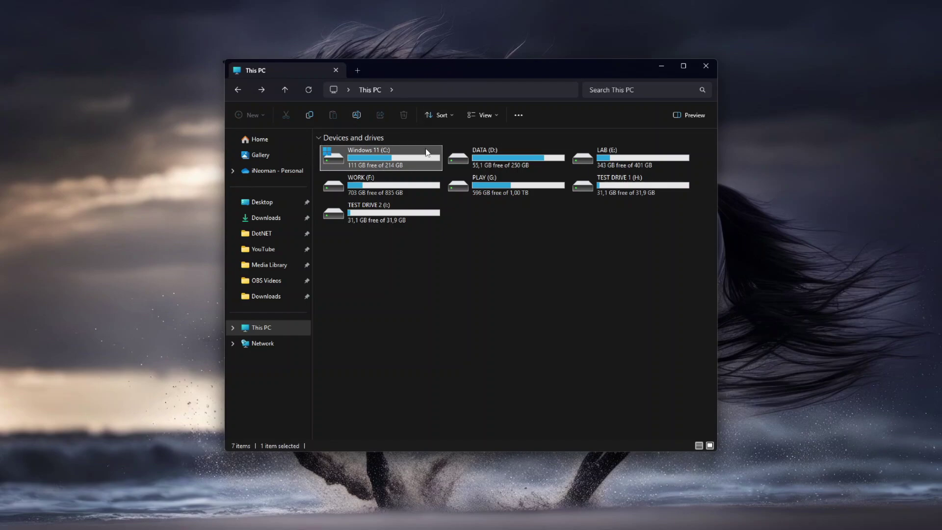
click(489, 242)
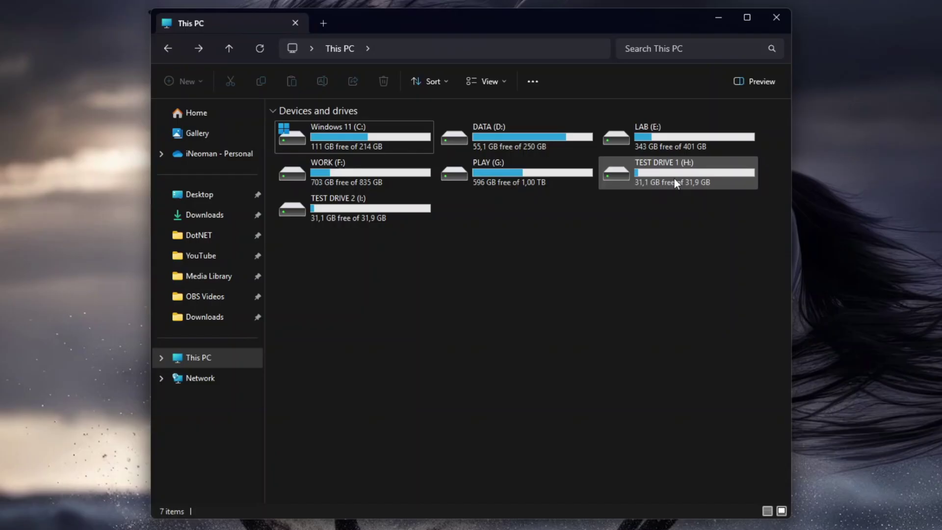
Run a full format of TEST DRIVE 1 (H:) with Quick Format turned off.
click(675, 179)
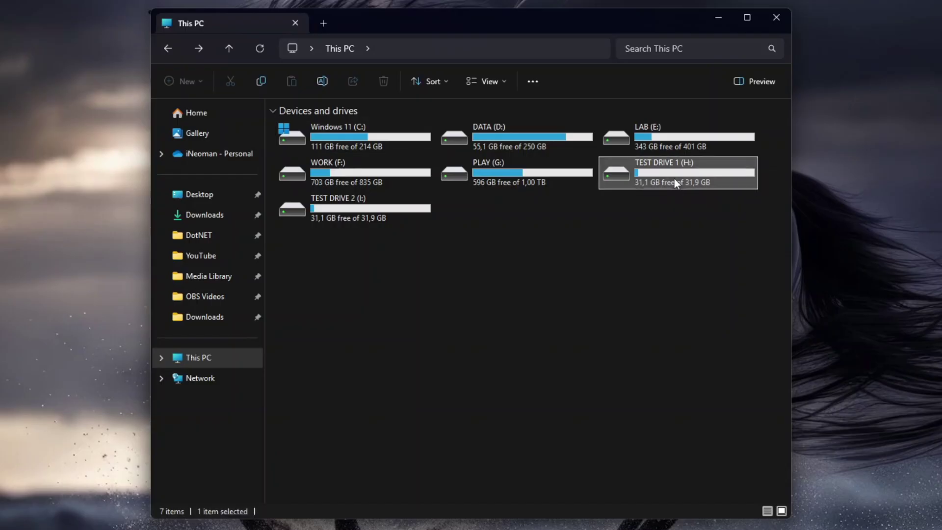
right_click(675, 172)
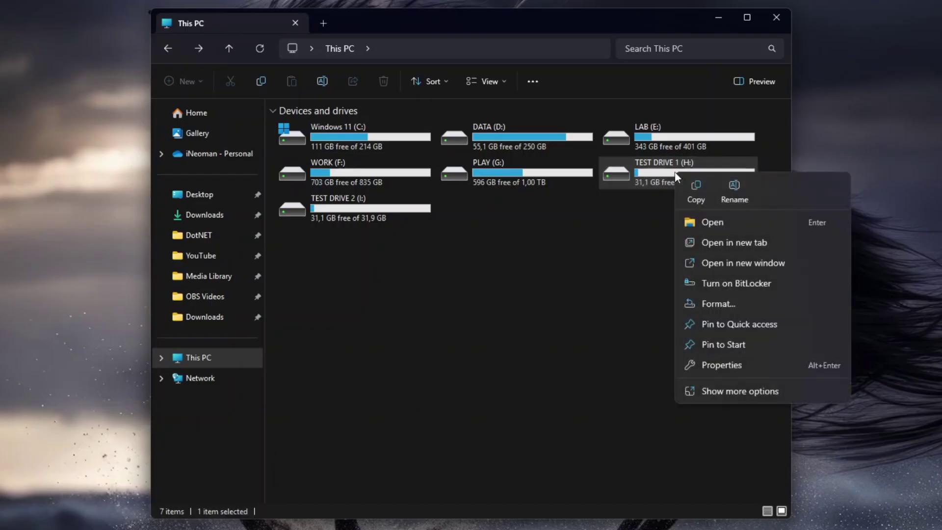
click(714, 305)
drag(308, 180, 520, 146)
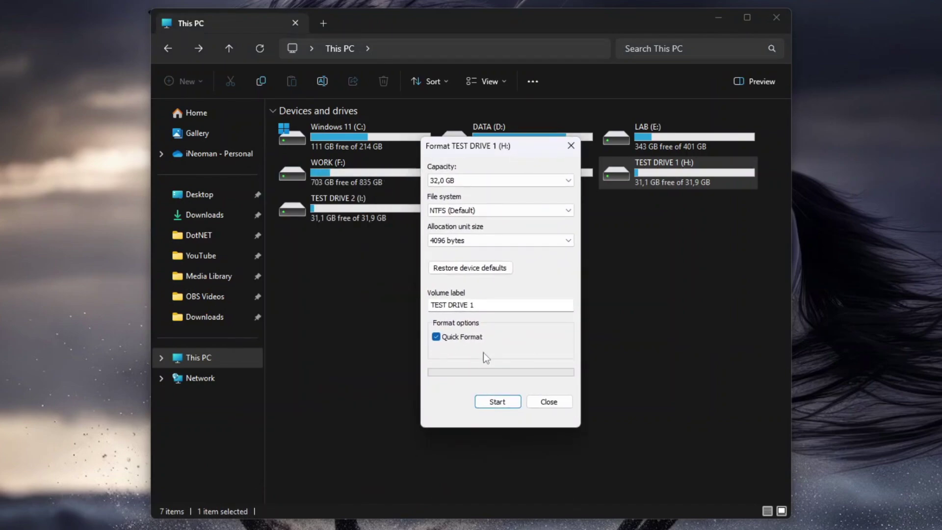
click(453, 338)
click(492, 404)
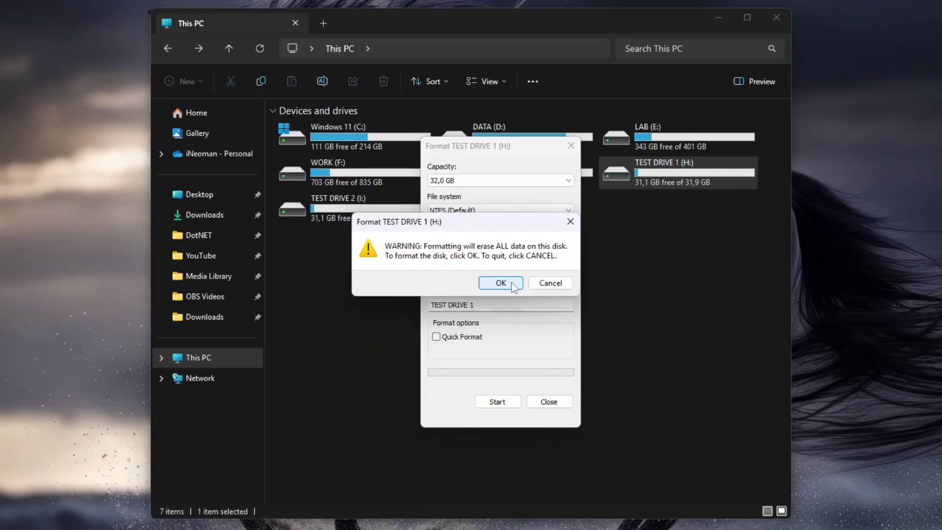
click(519, 285)
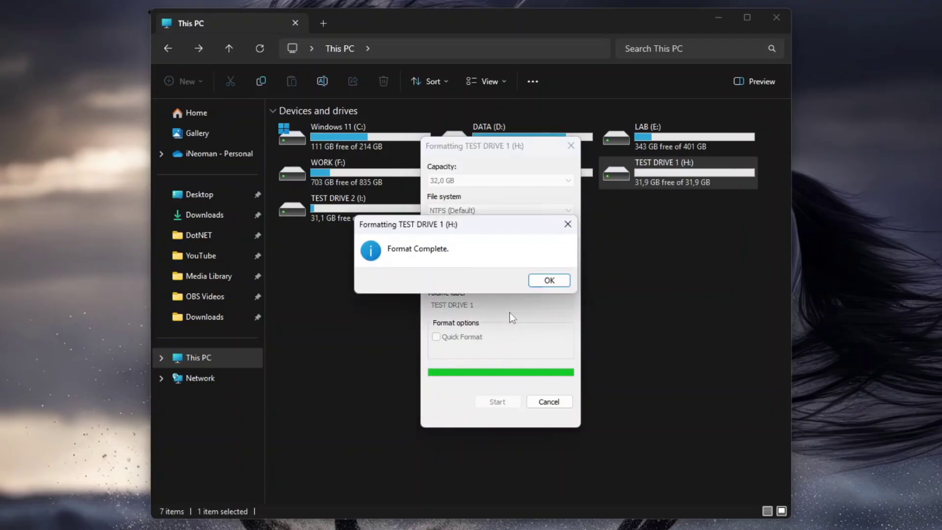
click(548, 280)
click(562, 406)
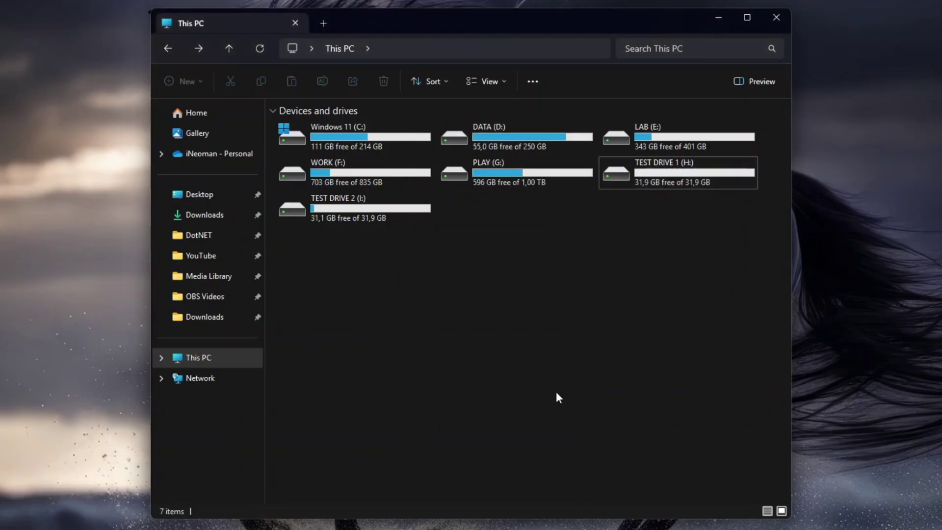
drag(358, 265, 633, 244)
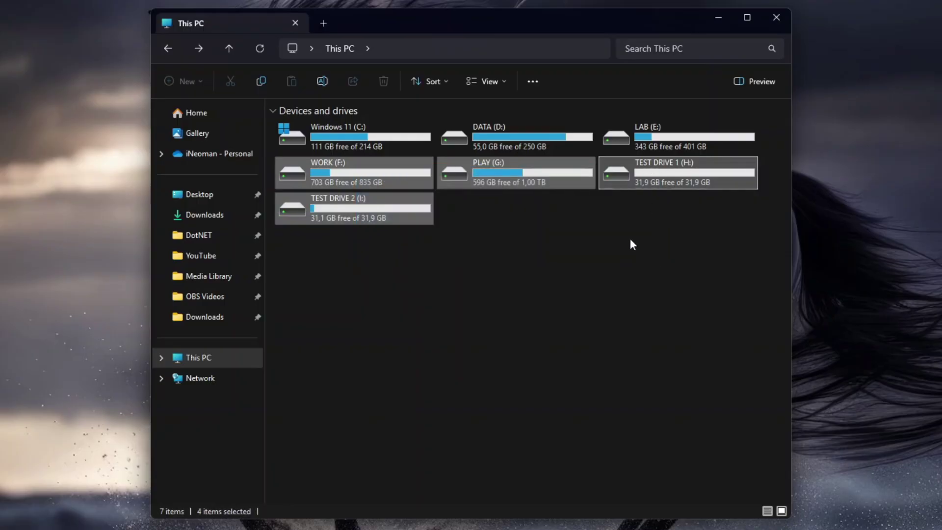
click(508, 181)
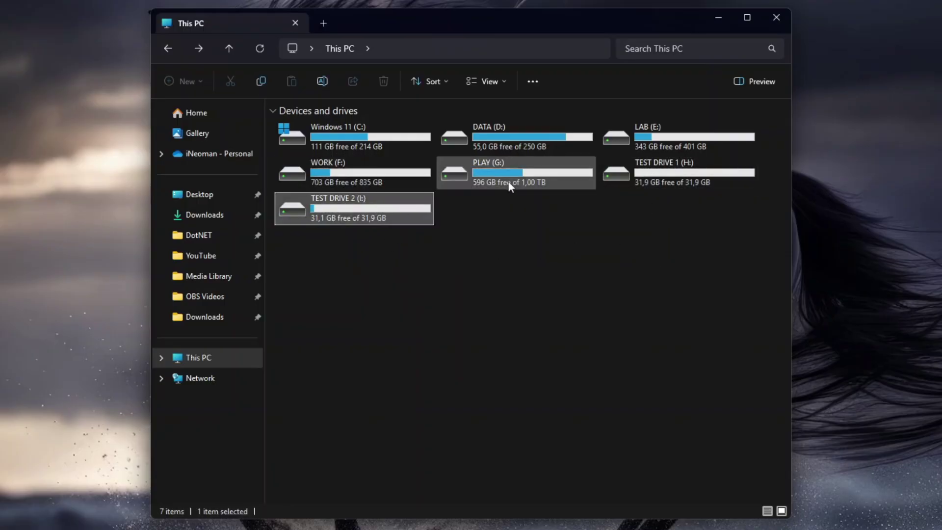
click(651, 172)
click(567, 252)
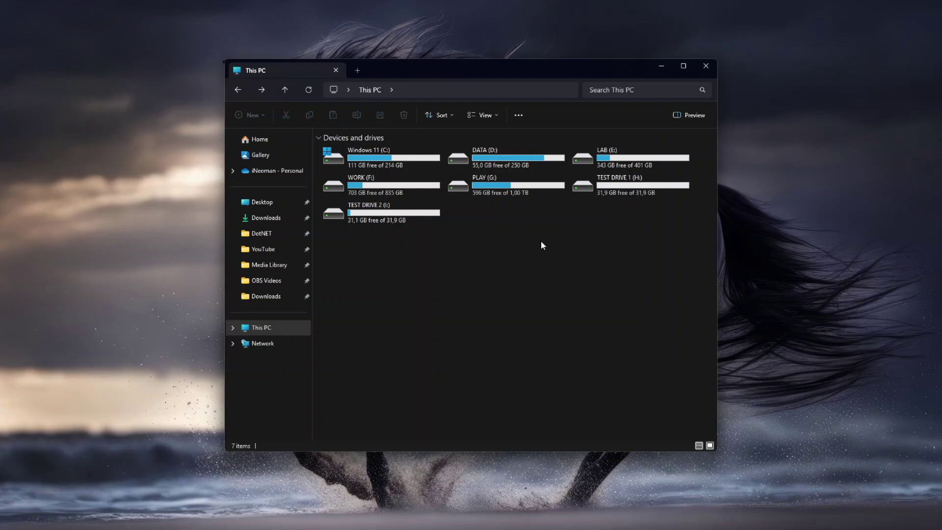
Search 'heidi earser', download Eraser 6.2.0.2994 from the Eraser download page, and launch the installer.
click(587, 525)
text(he)
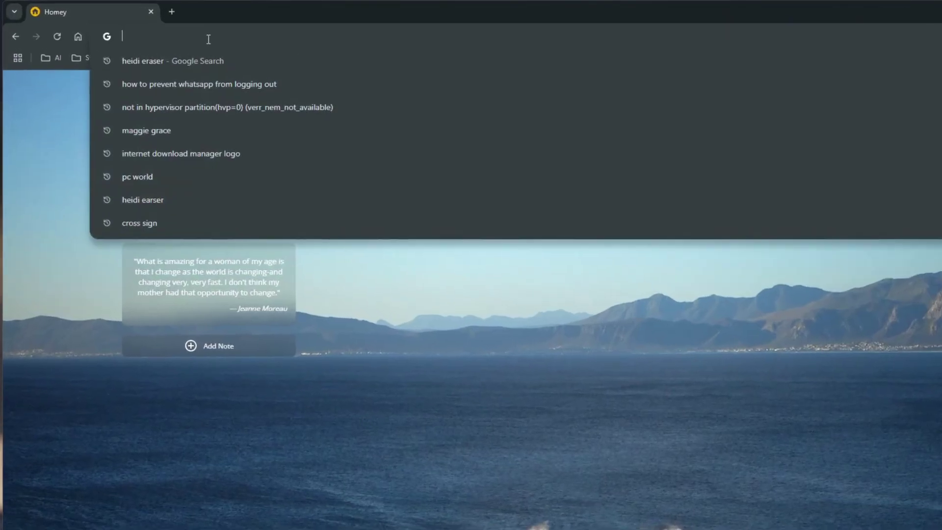
text(idi earser)
key(Return)
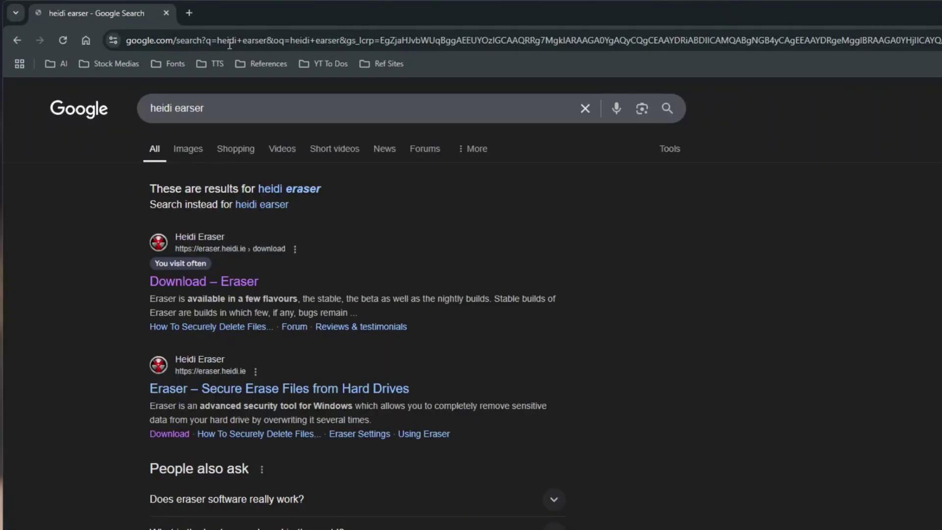
click(207, 281)
scroll(510, 242, down, 5)
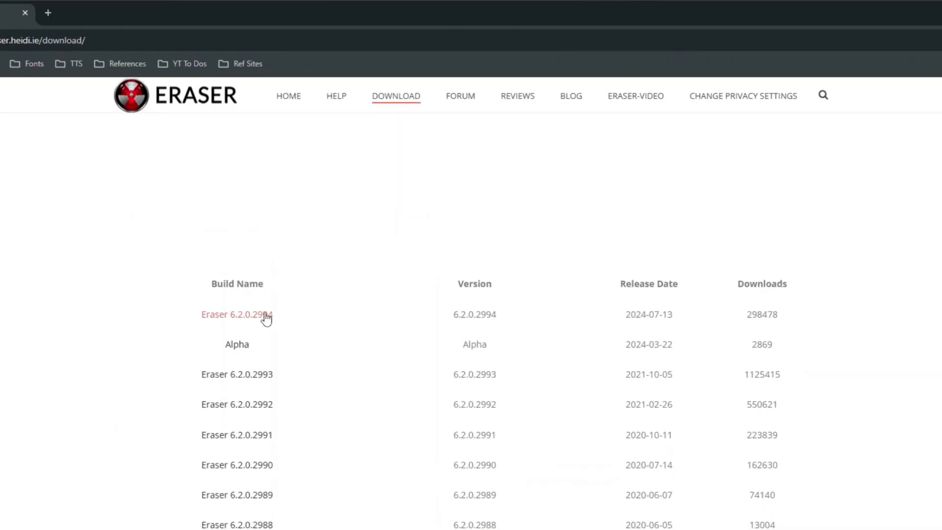
click(291, 310)
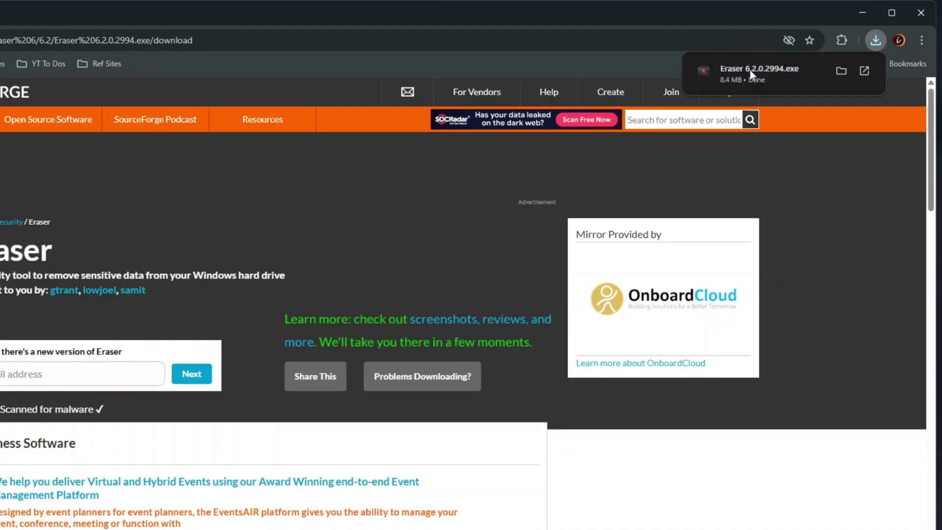
click(753, 74)
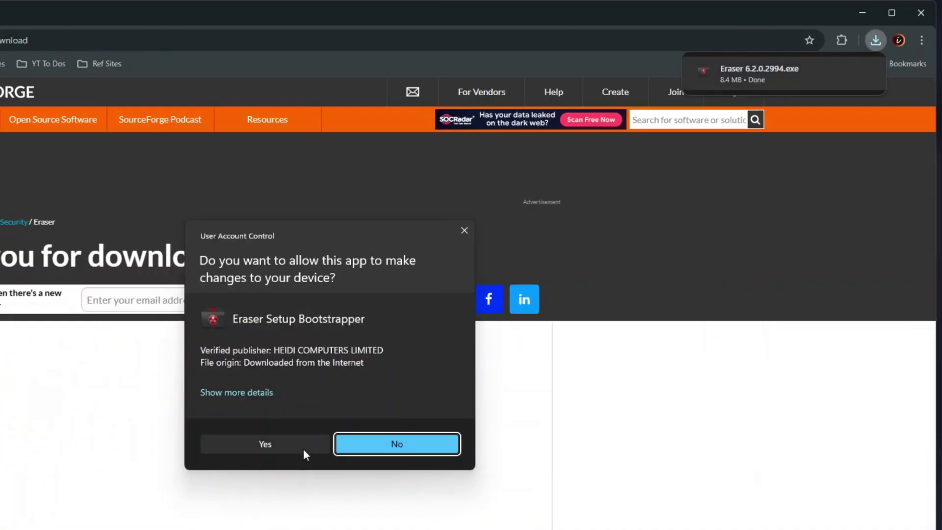
Install Eraser with the Typical setup after accepting the licence, and launch it on finish.
click(301, 447)
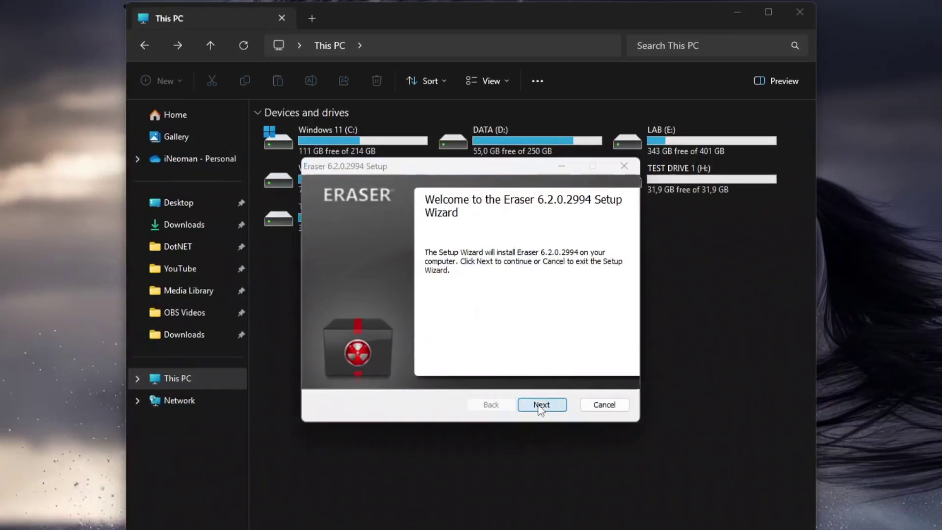
click(540, 405)
click(410, 372)
click(542, 404)
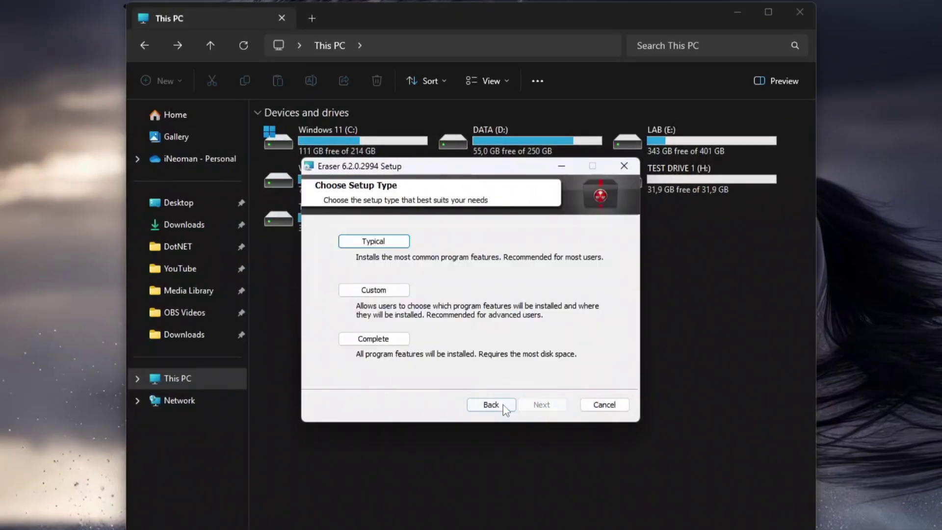
click(381, 242)
click(547, 407)
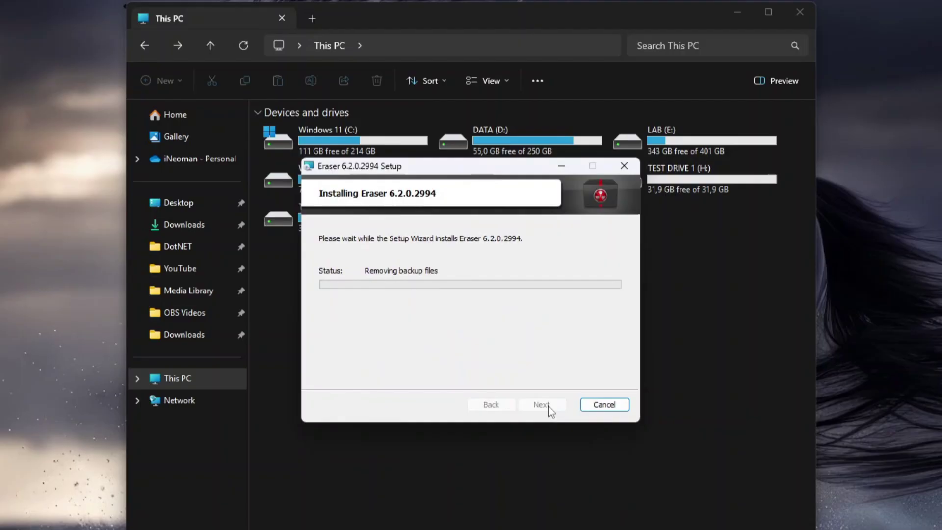
click(430, 367)
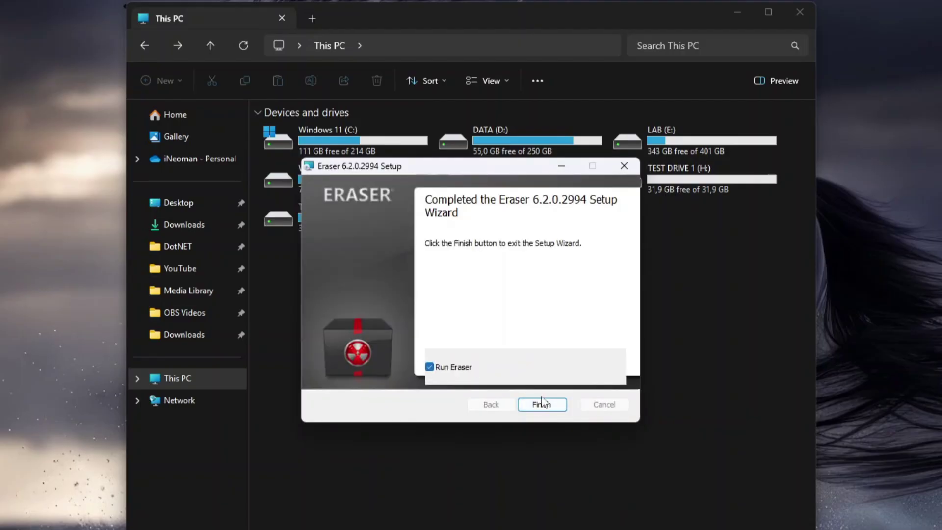
click(549, 404)
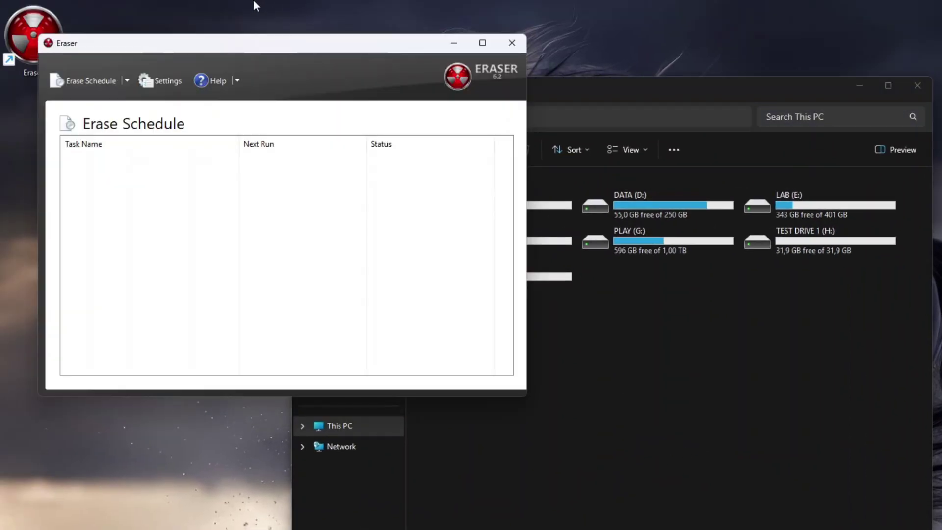
mouse_move(284, 57)
mouse_down()
mouse_move(484, 89)
mouse_move(484, 114)
mouse_up()
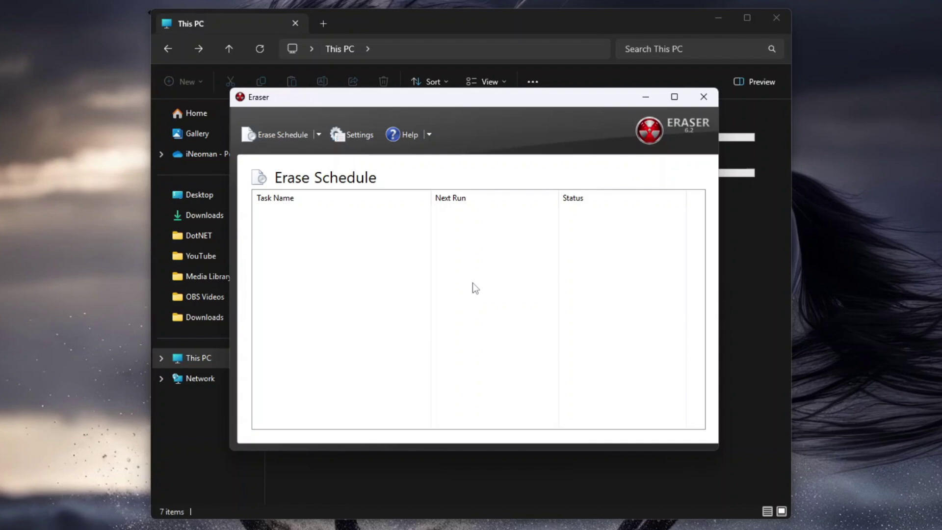
Create a new Eraser task set to run manually.
right_click(311, 222)
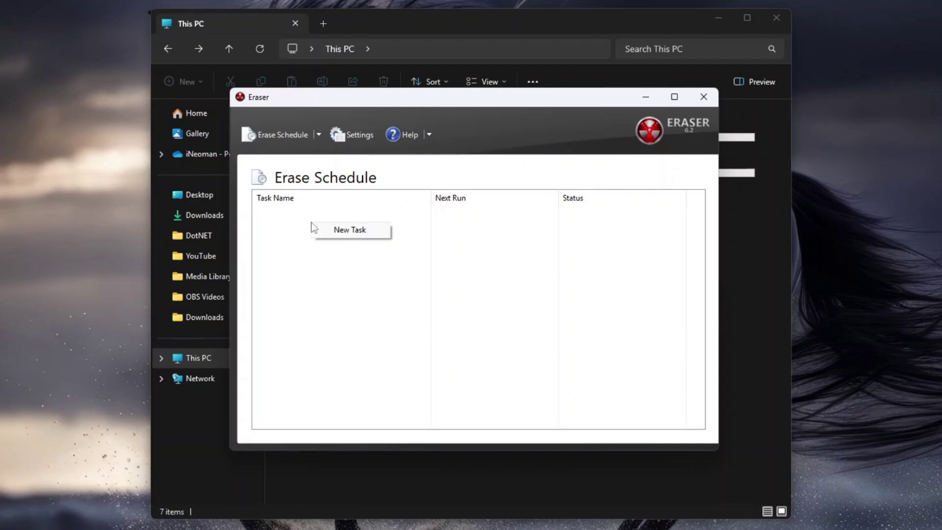
click(325, 229)
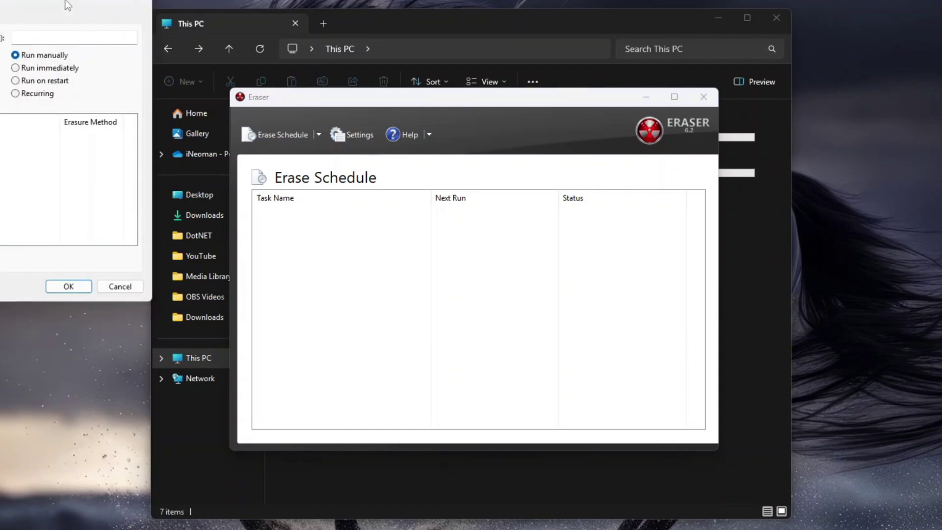
mouse_move(65, 3)
mouse_down()
mouse_move(547, 69)
mouse_move(532, 78)
mouse_up()
click(496, 120)
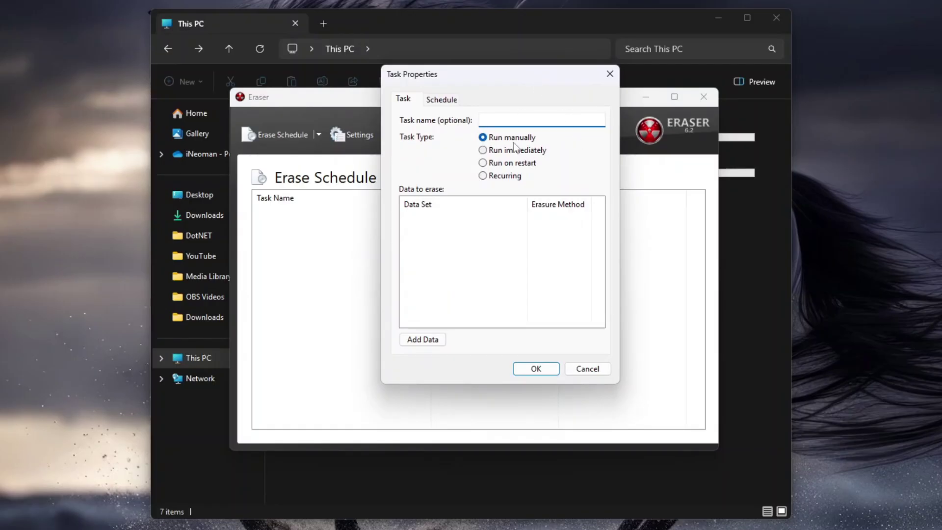
click(506, 140)
Add Drive/Partition TEST DRIVE 2 (I:) with Pseudorandom Data (1 pass) as its target, and save the task.
click(435, 338)
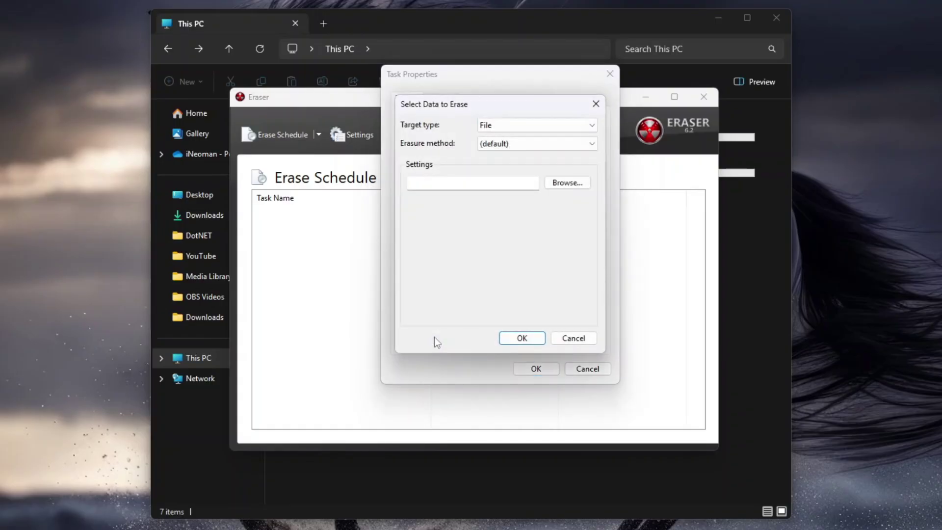
click(589, 127)
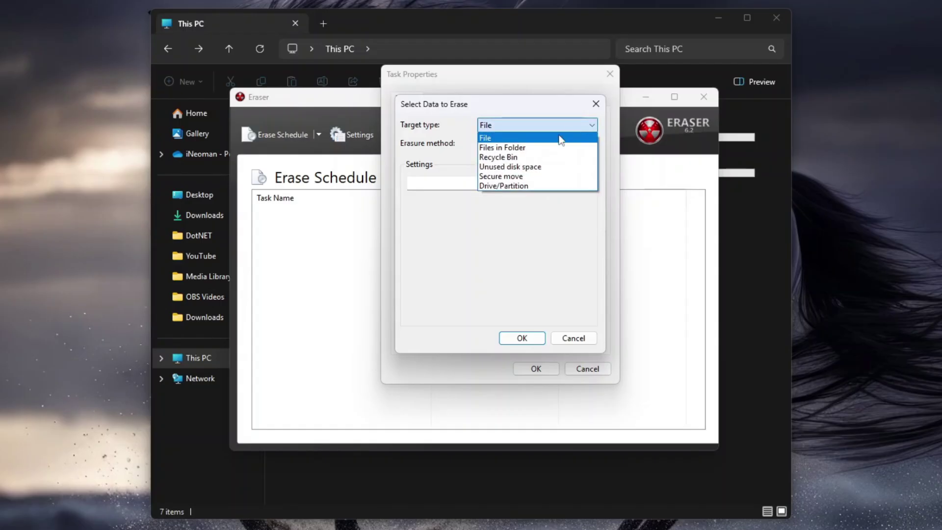
click(535, 186)
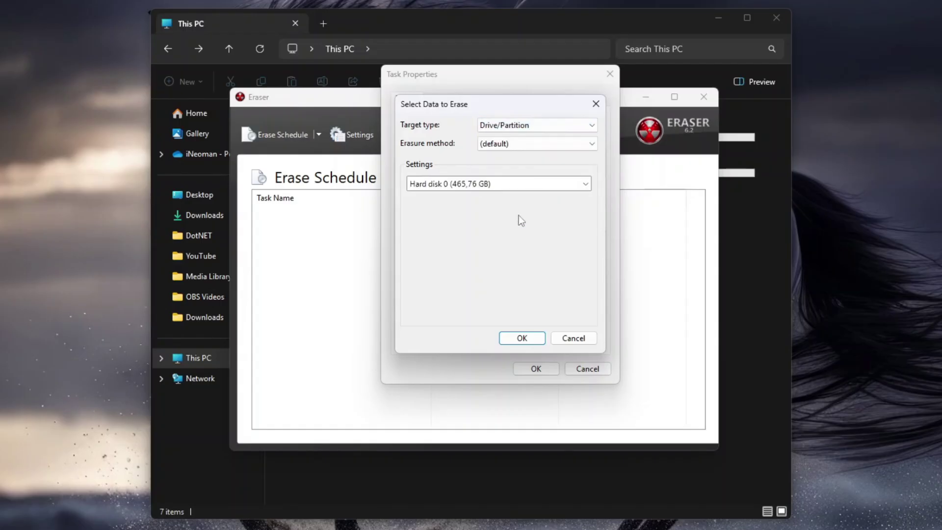
click(584, 150)
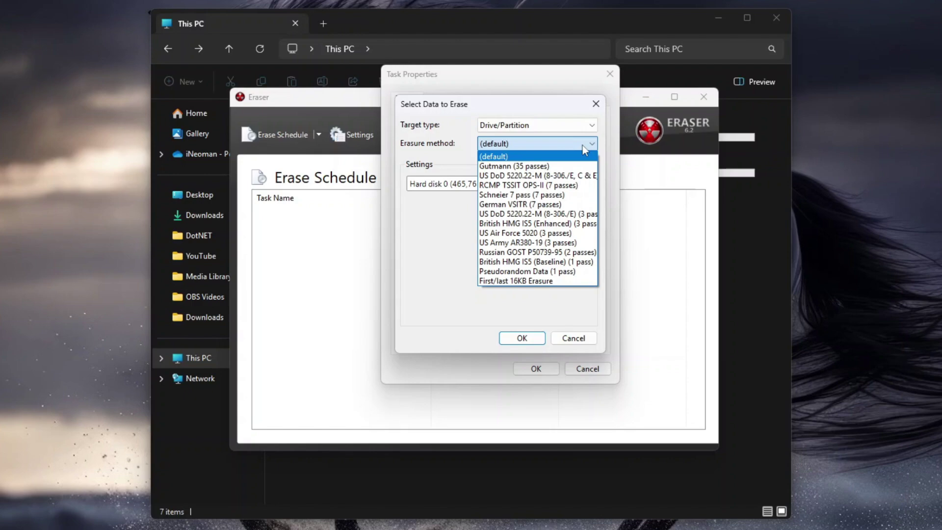
click(534, 270)
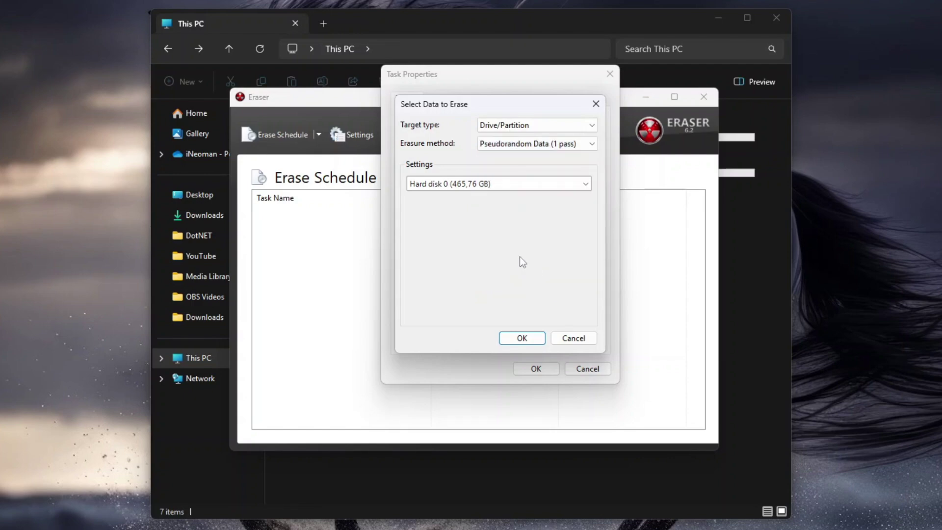
click(585, 184)
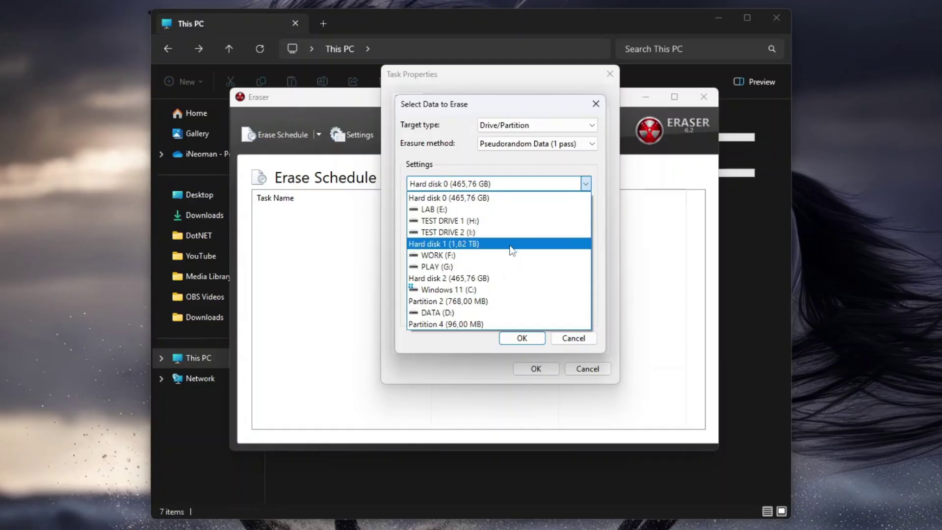
click(485, 232)
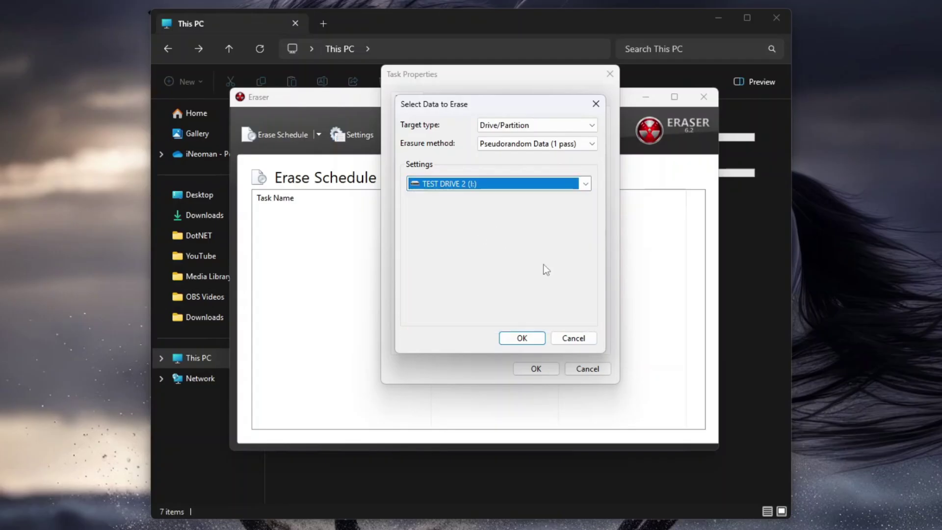
click(534, 337)
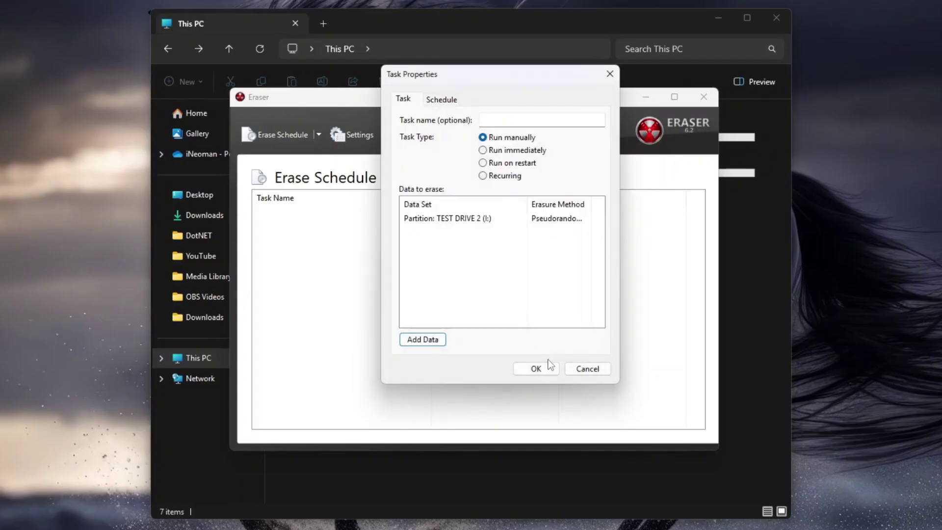
click(536, 369)
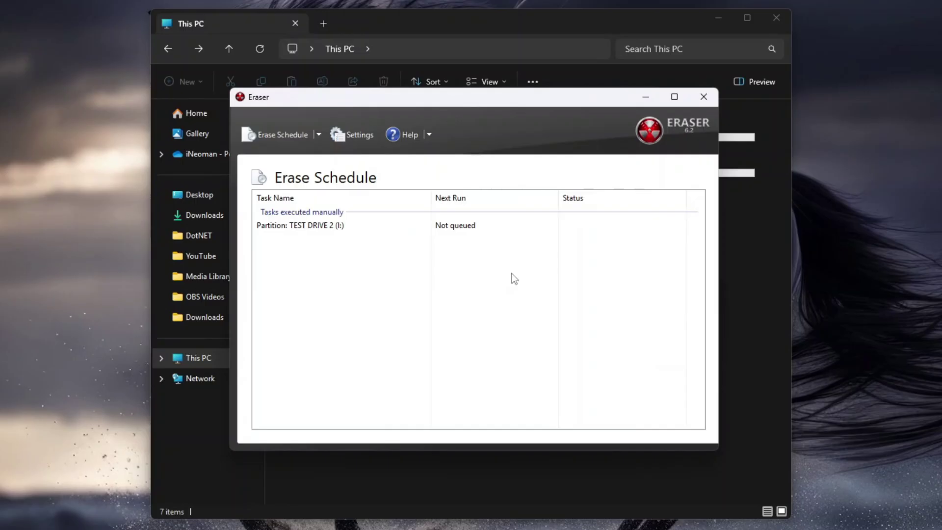
Run the TEST DRIVE 2 (I:) erase task now, then delete the completed task and close Eraser.
right_click(331, 227)
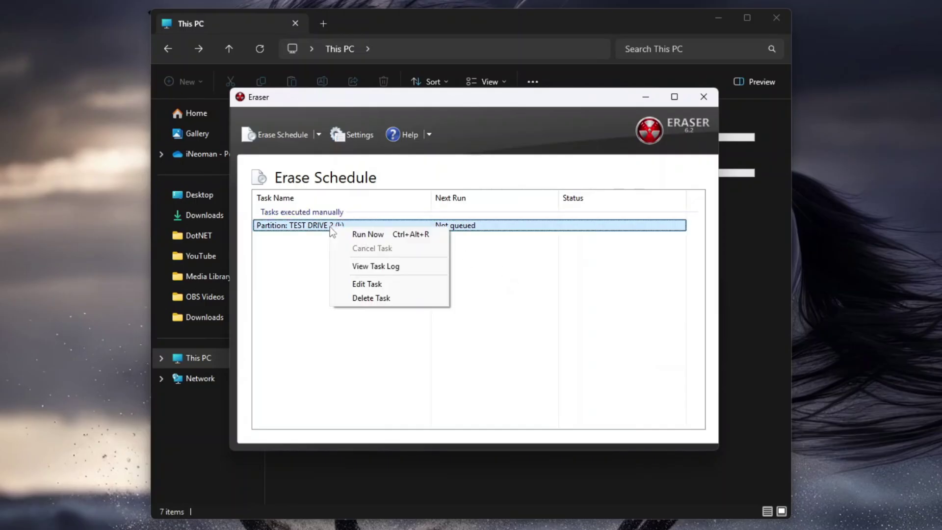
click(377, 234)
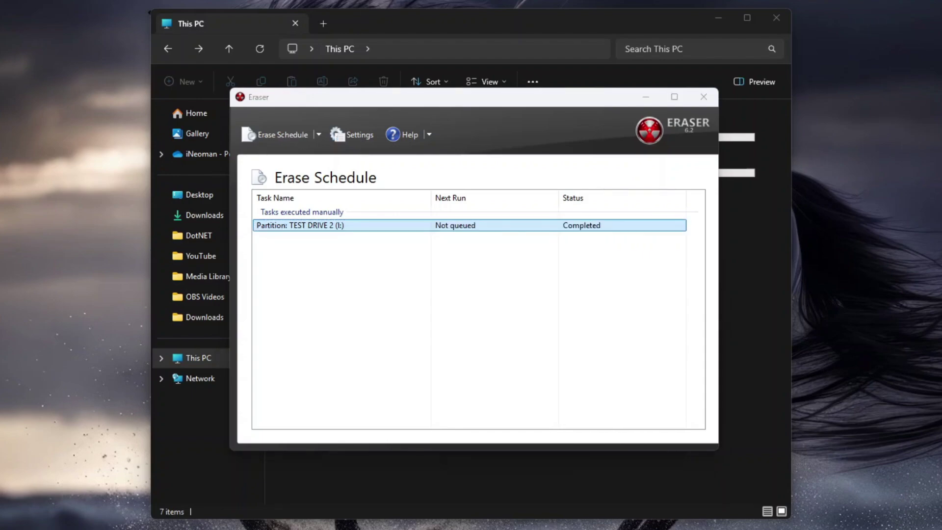
right_click(514, 229)
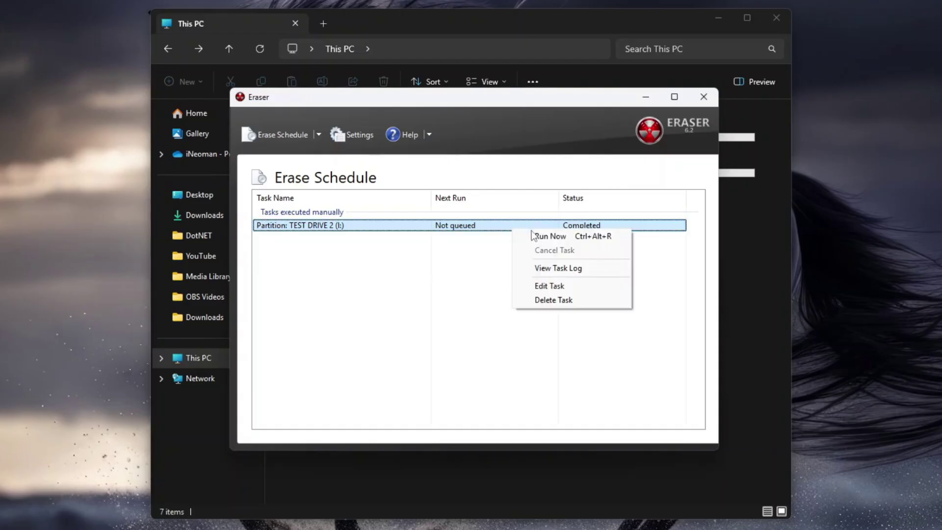
click(545, 302)
click(502, 329)
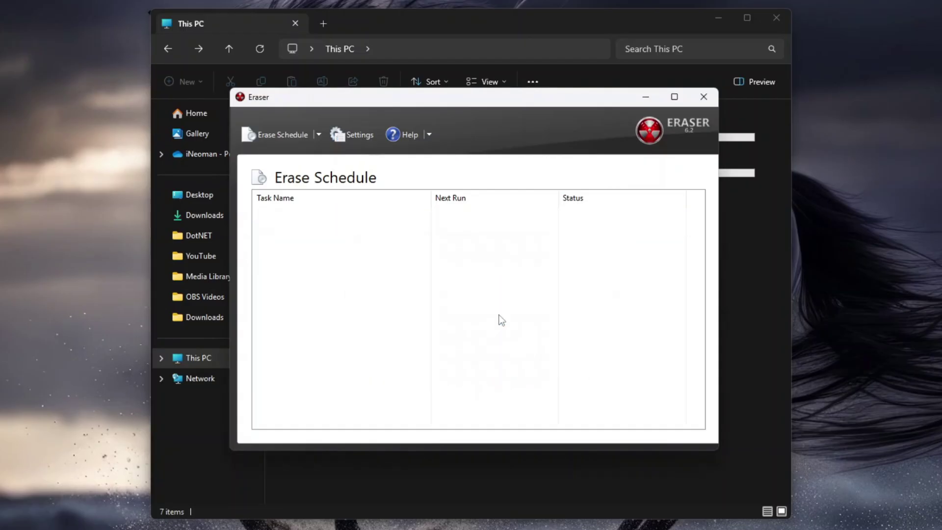
click(707, 98)
right_click(547, 310)
Refresh the drive list and quick-format TEST DRIVE 2 (I:) into an empty Local Disk.
click(573, 357)
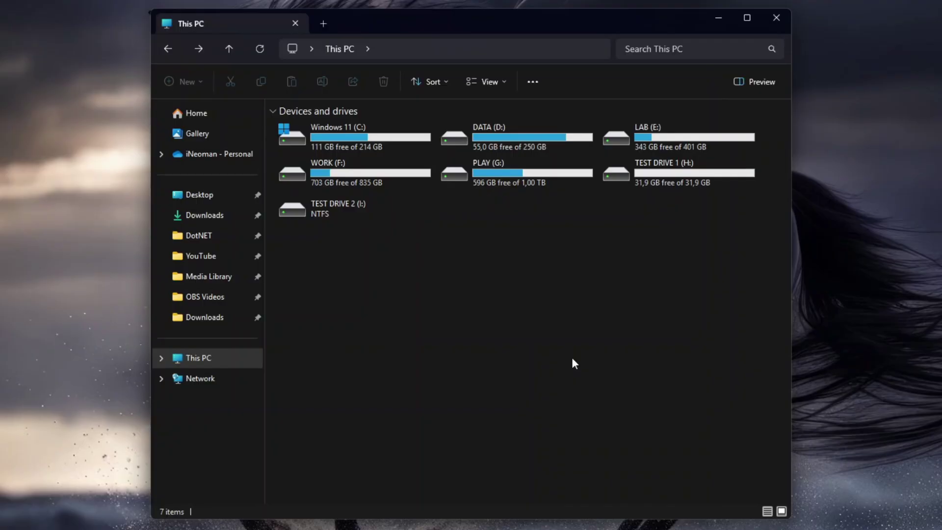
click(367, 212)
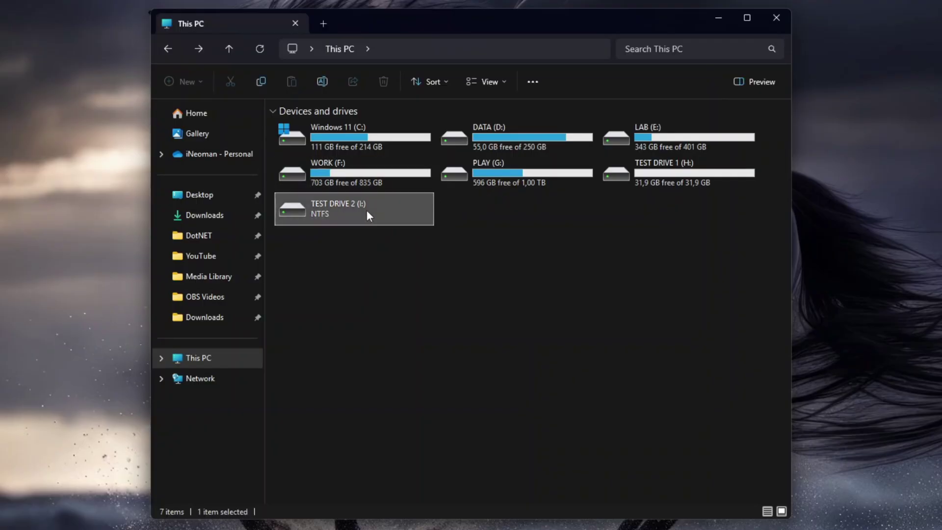
right_click(367, 210)
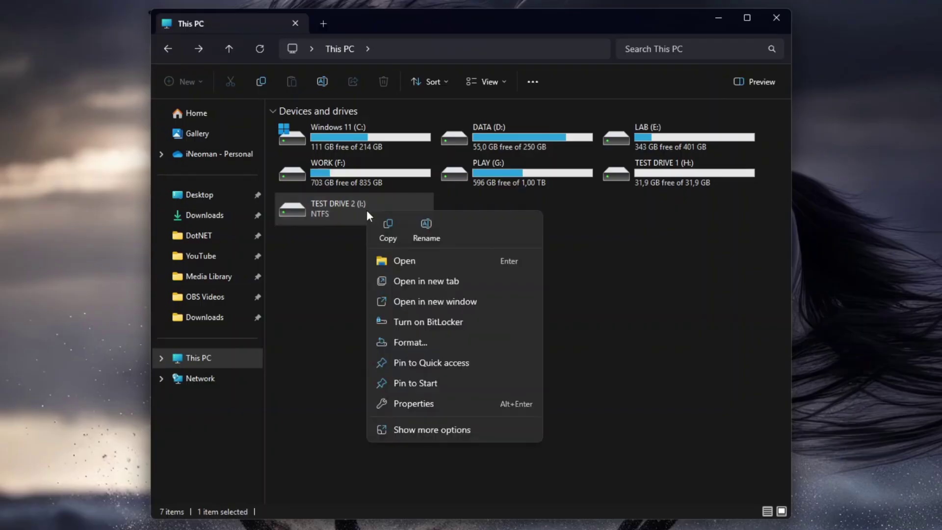
click(424, 342)
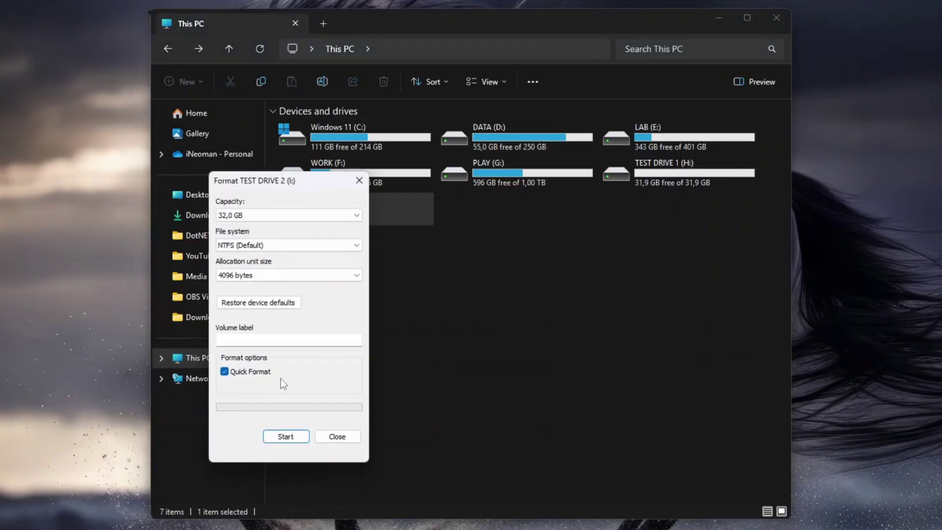
click(285, 436)
click(501, 286)
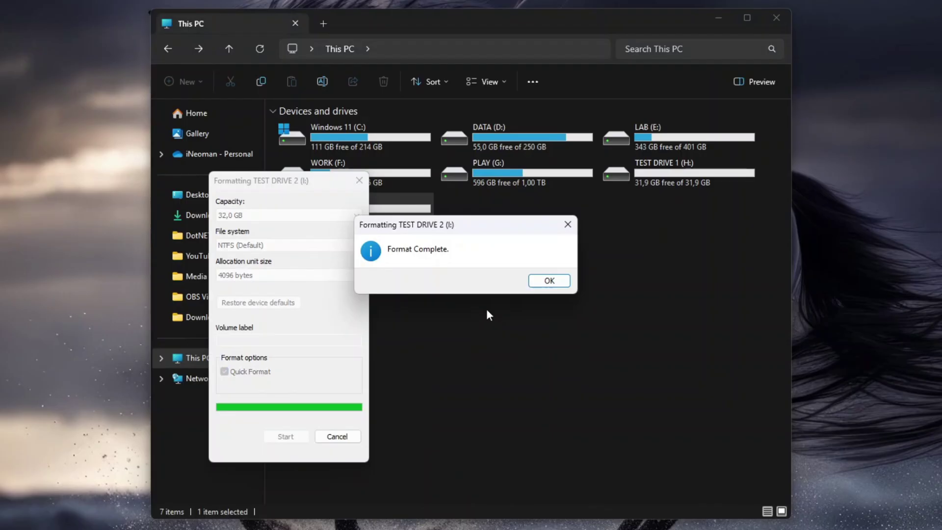
click(543, 279)
click(342, 432)
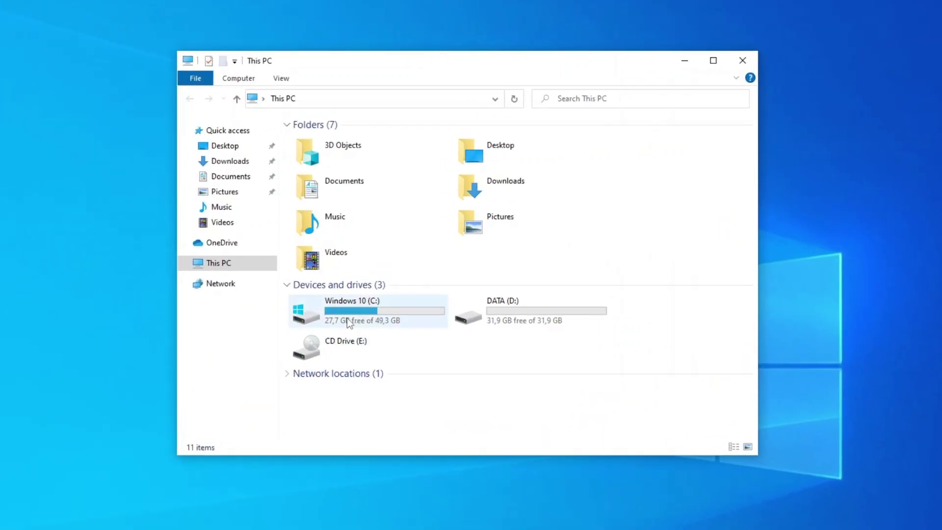
Select Windows 10 (C:) and dismiss the 'Plug in your PC' battery-power reset warning.
click(349, 254)
mouse_move(423, 314)
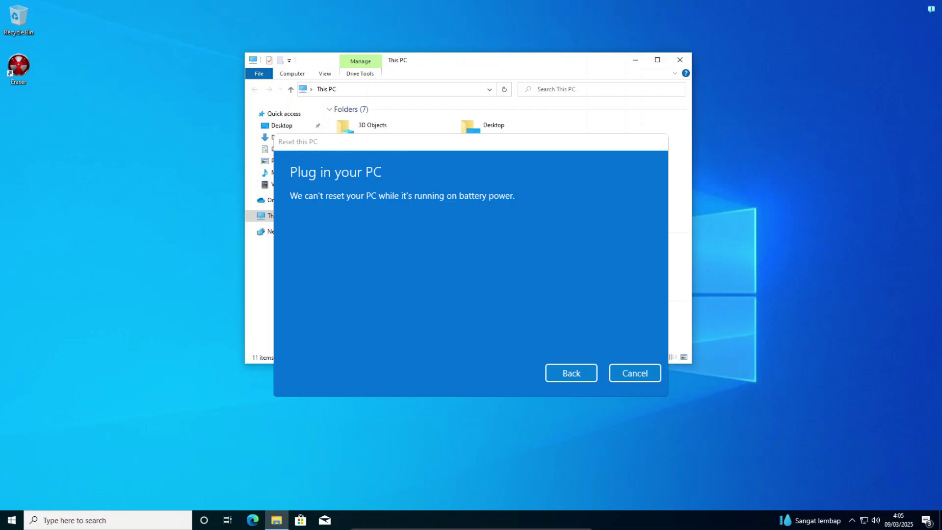
key(Escape)
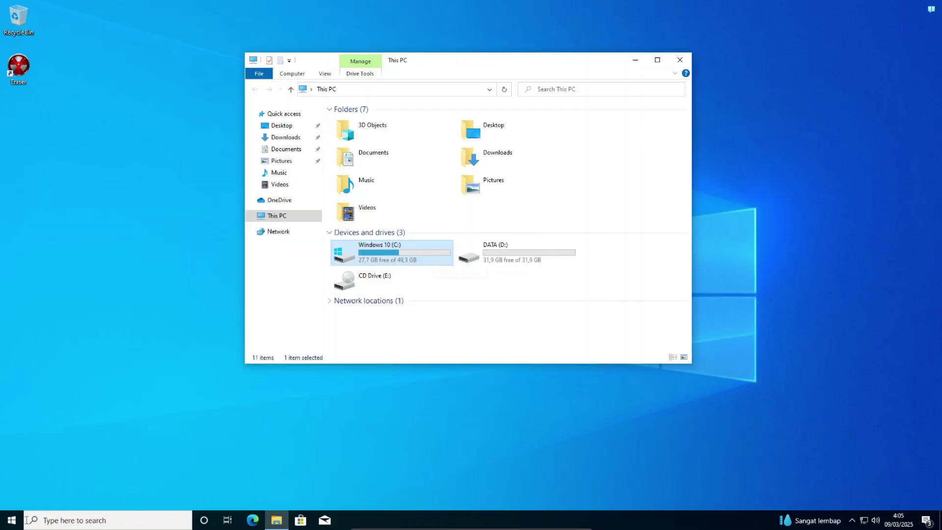
Open Settings from the Win+X menu and try Reset this PC under Update & Security > Recovery.
right_click(12, 521)
click(52, 422)
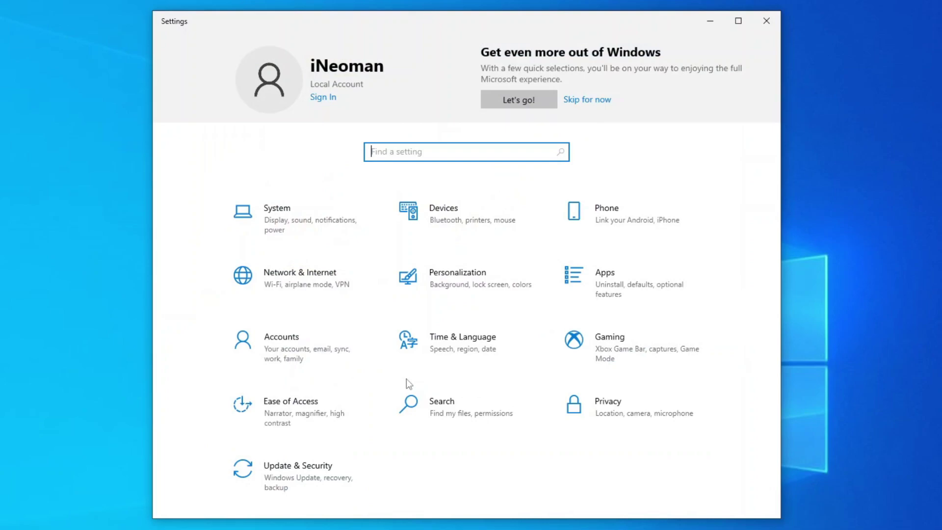
click(269, 472)
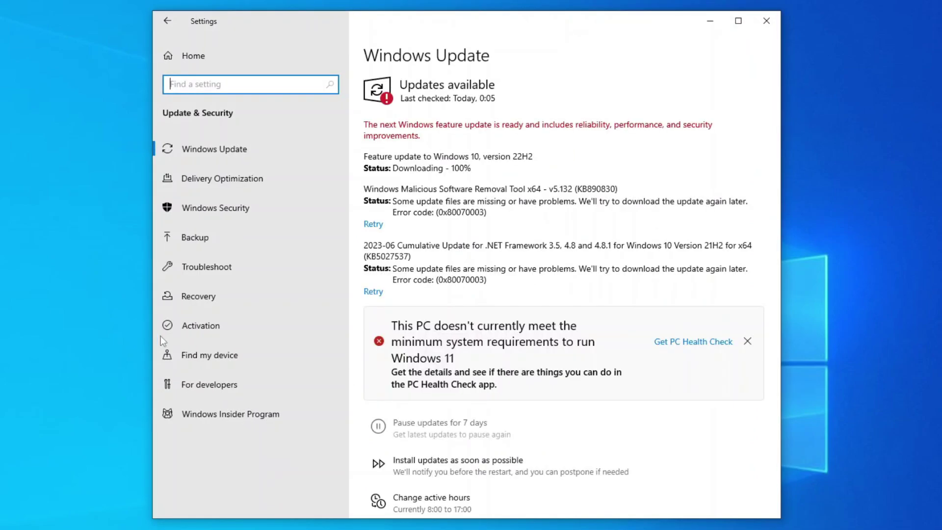
click(217, 297)
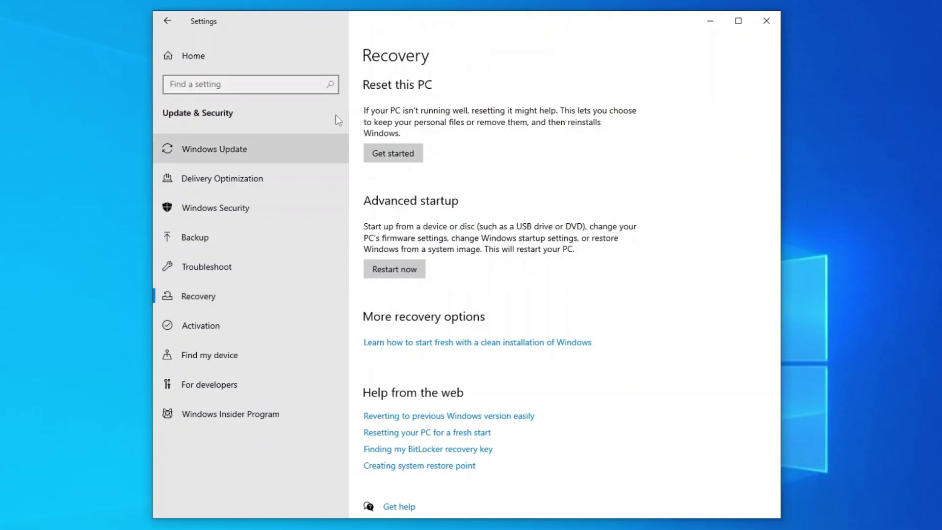
click(401, 154)
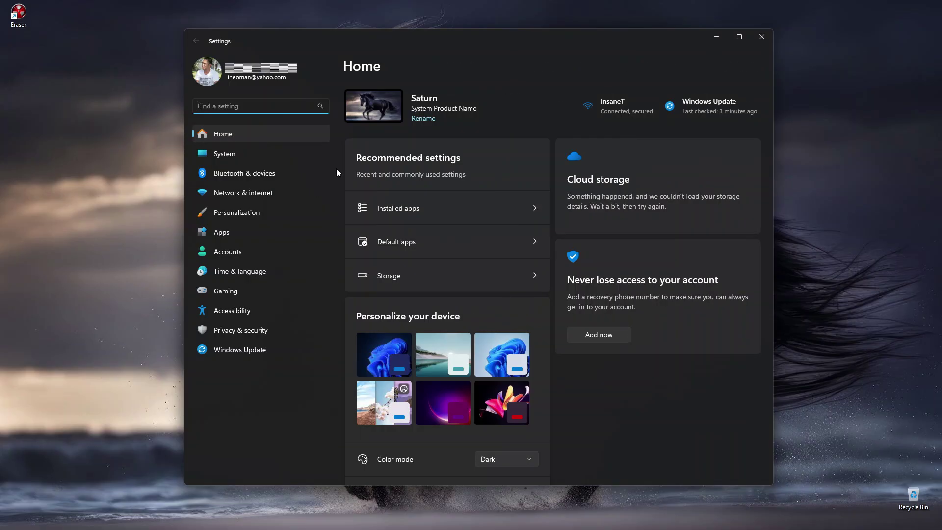
Go to System > Recovery and start Reset this PC with Get started.
click(238, 158)
scroll(487, 249, down, 5)
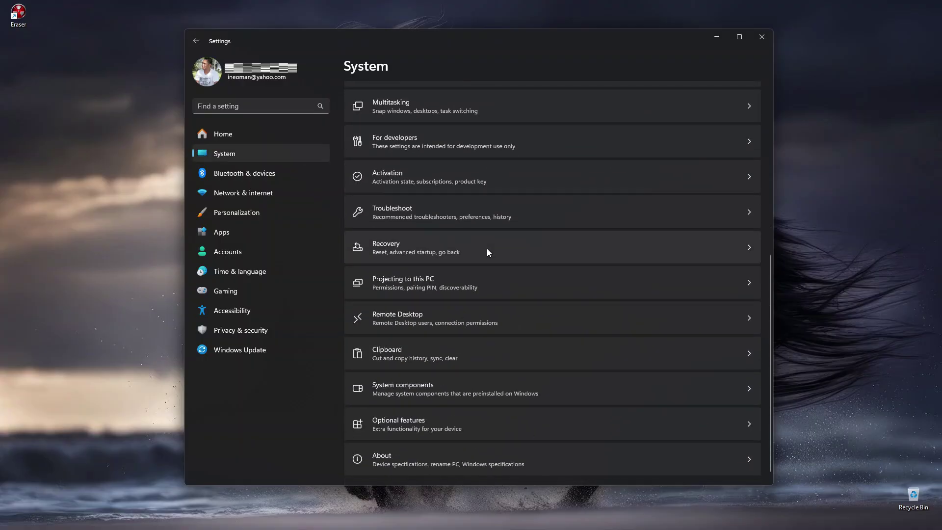
click(412, 250)
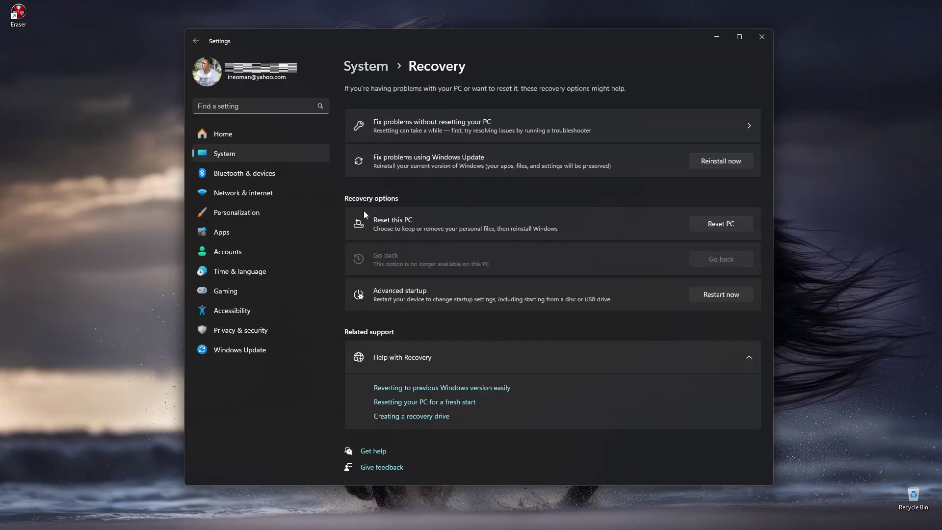
click(721, 224)
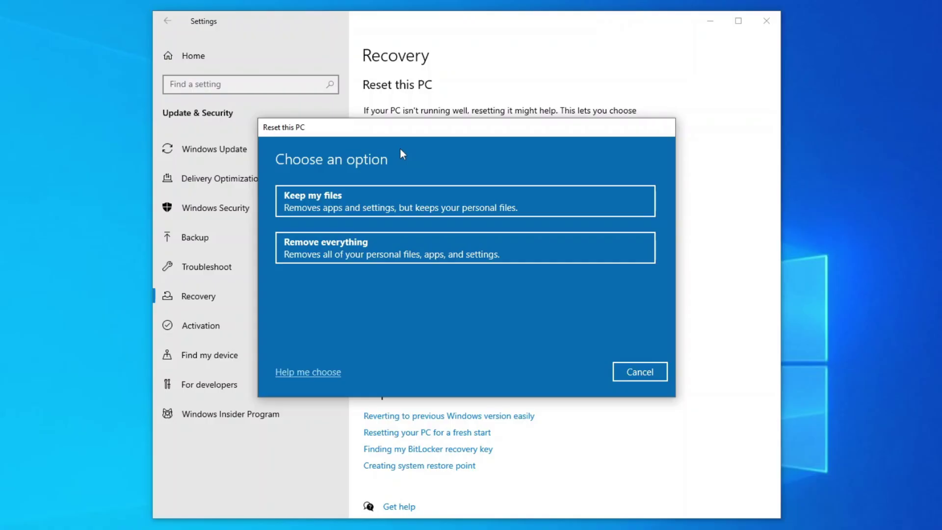
Choose Remove everything and Local reinstall for the reset.
click(359, 245)
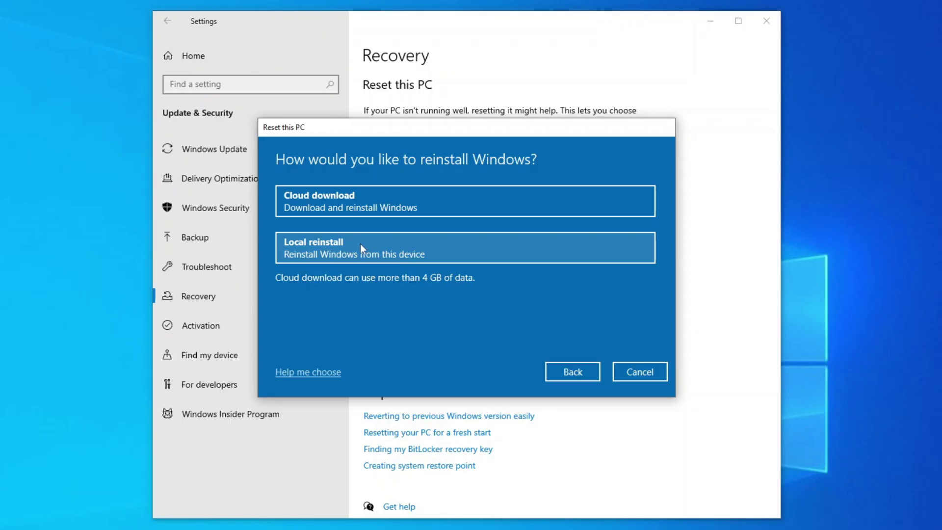
click(360, 244)
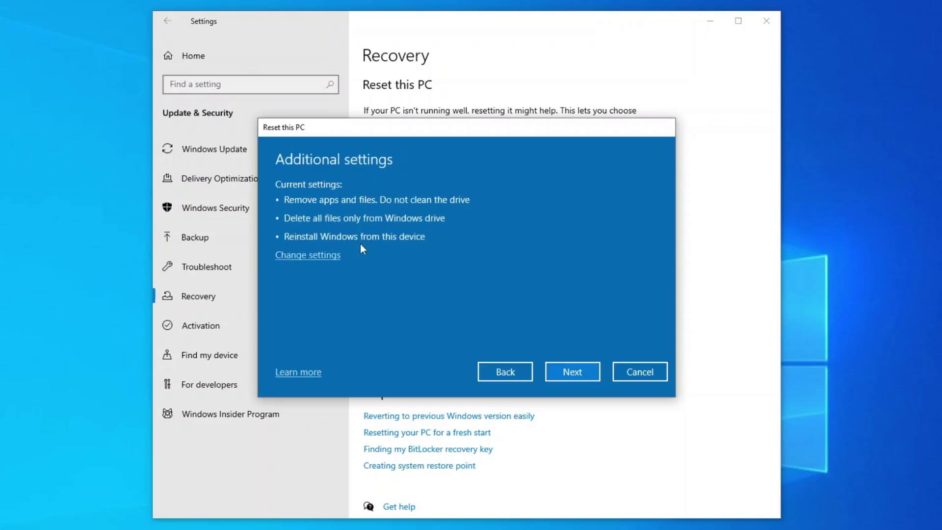
Switch Clean data and Delete files from all drives to Yes, and confirm.
click(329, 256)
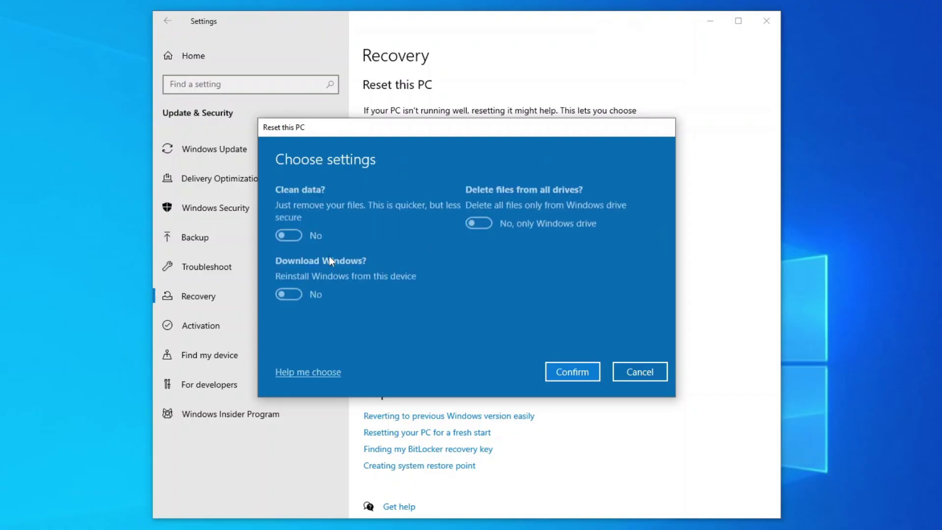
click(294, 229)
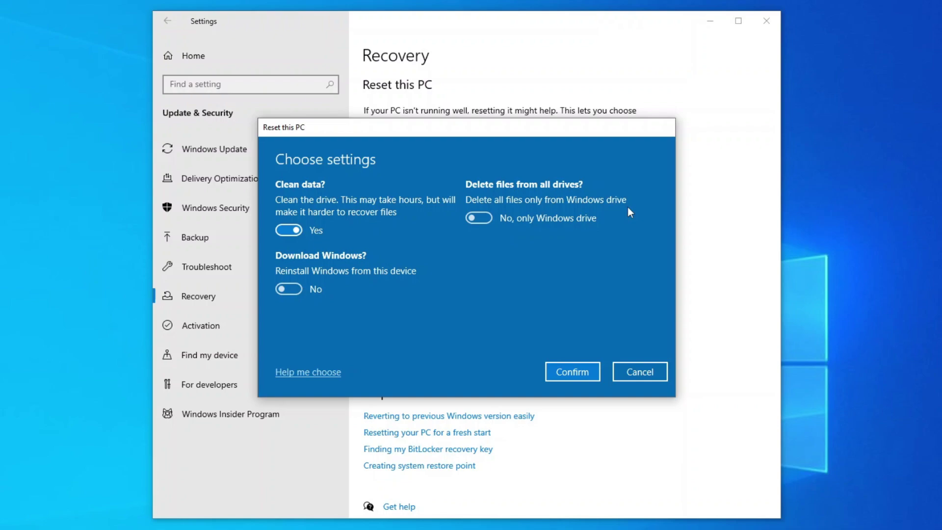
click(483, 219)
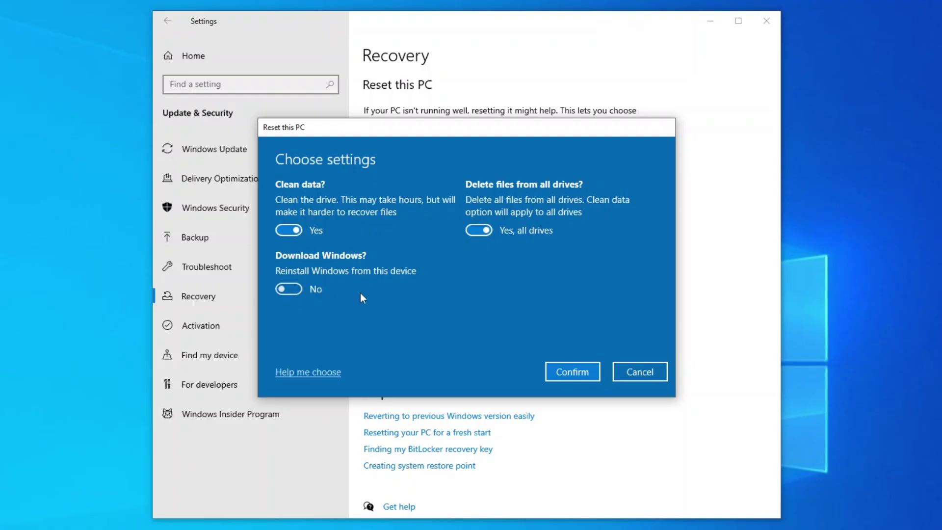
click(574, 373)
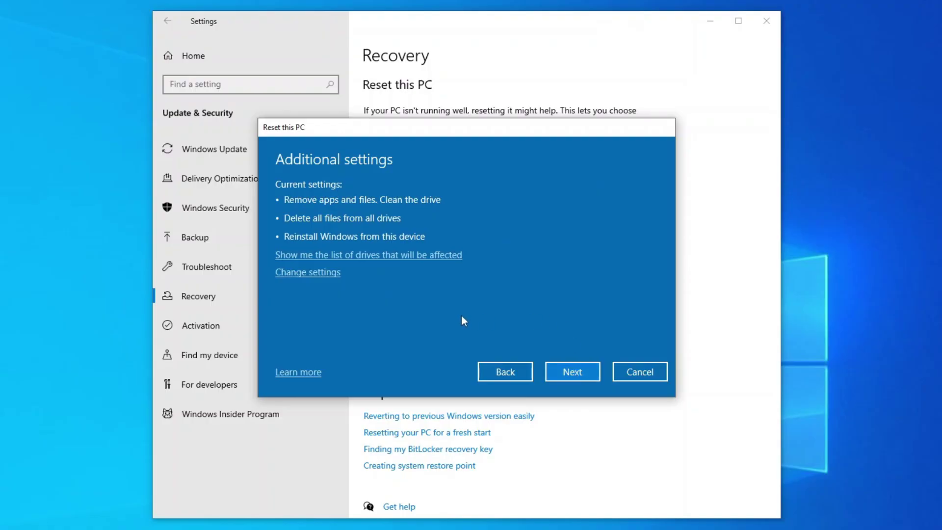
Confirm the additional settings and start the reset that cleans all drives and reinstalls Windows locally.
click(573, 372)
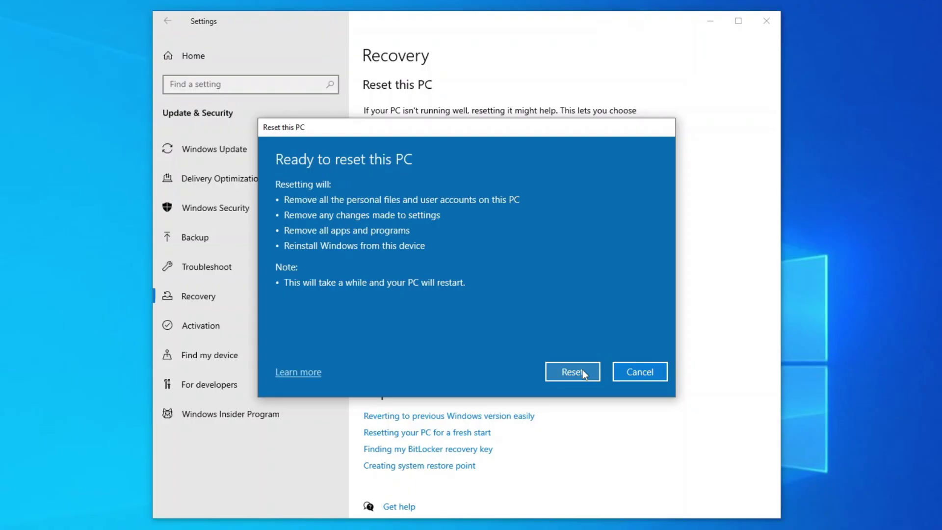
click(582, 370)
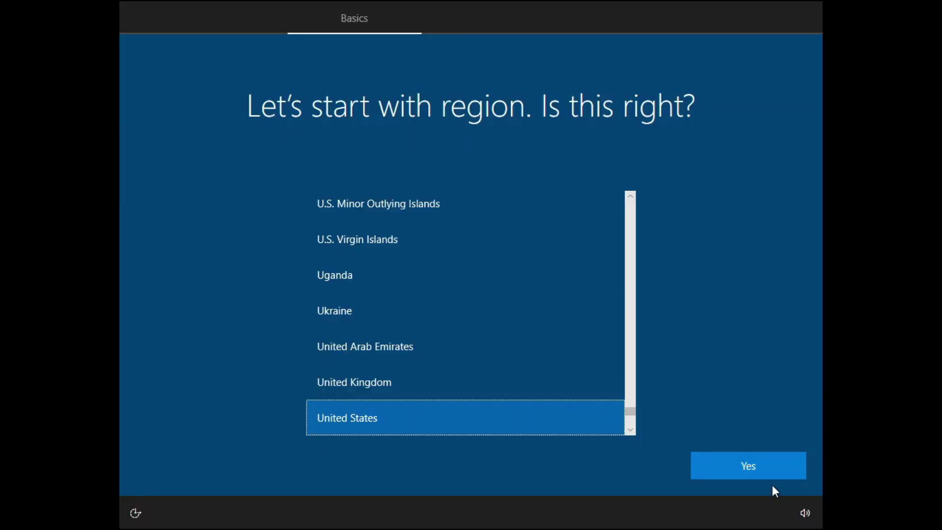
Accept the suggested region and keyboard layout, skipping a second keyboard layout.
click(764, 467)
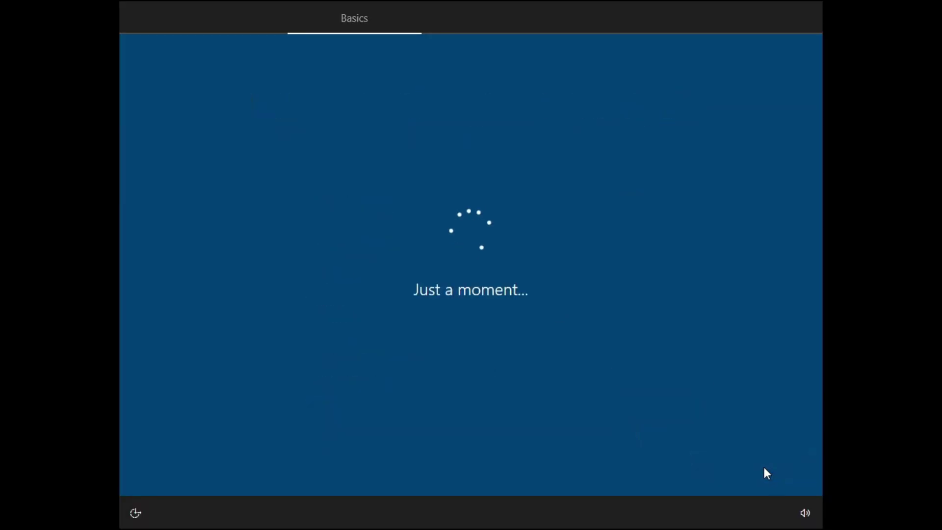
click(768, 474)
click(740, 469)
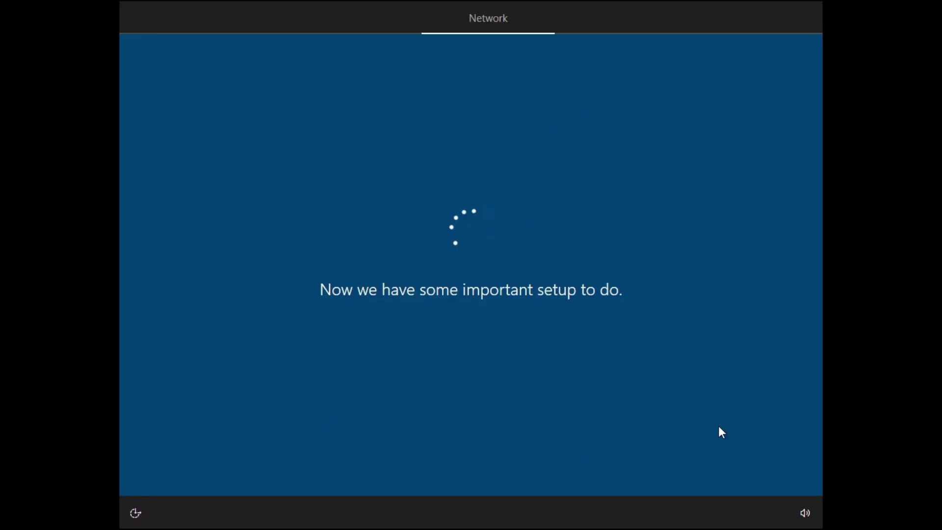